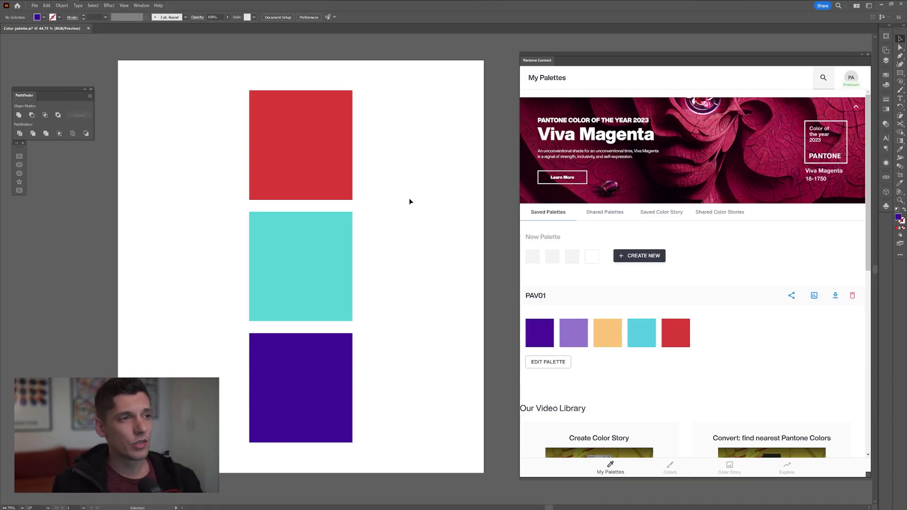
Step: Select the teal and purple squares and identify the palette's purple as PANTONE 2091 C in Pantone Connect
drag(409, 202, 278, 427)
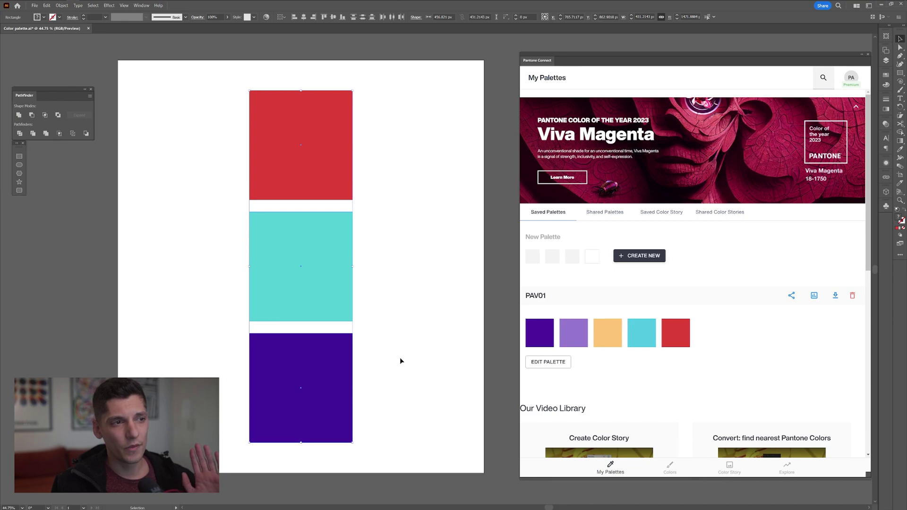
drag(400, 361, 269, 210)
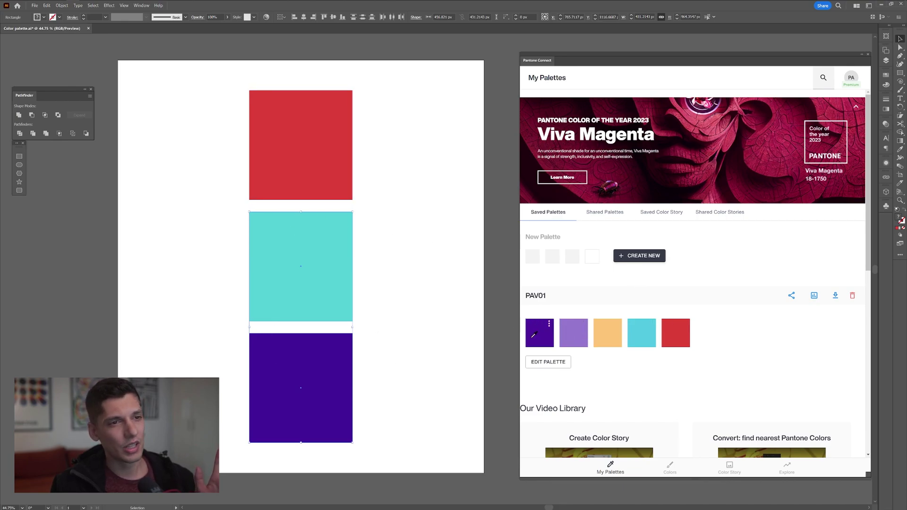
click(584, 343)
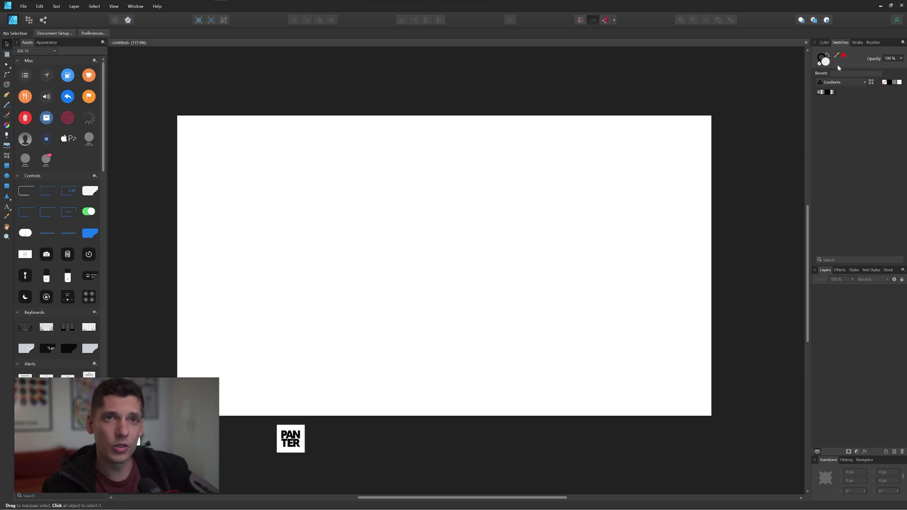
Step: Load the PANTONE Color Bridge Coated V4 library into Affinity's Swatches panel
click(846, 84)
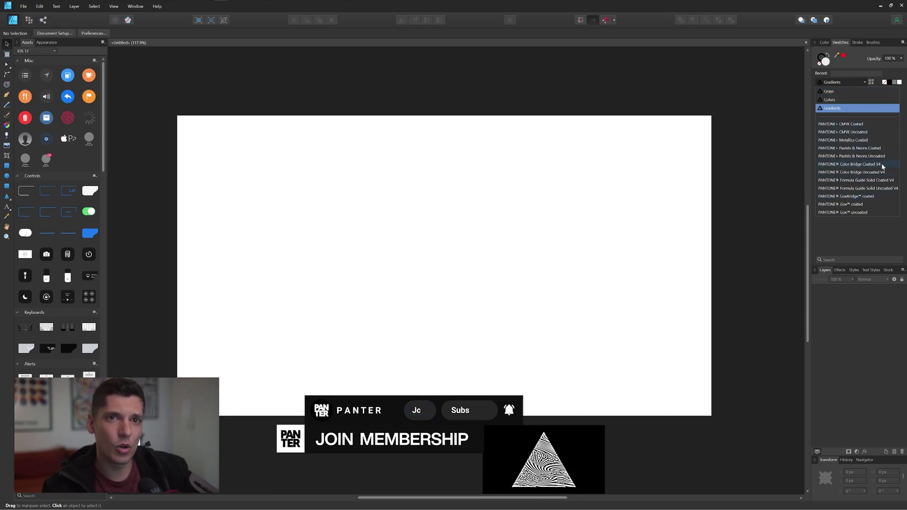
key(Escape)
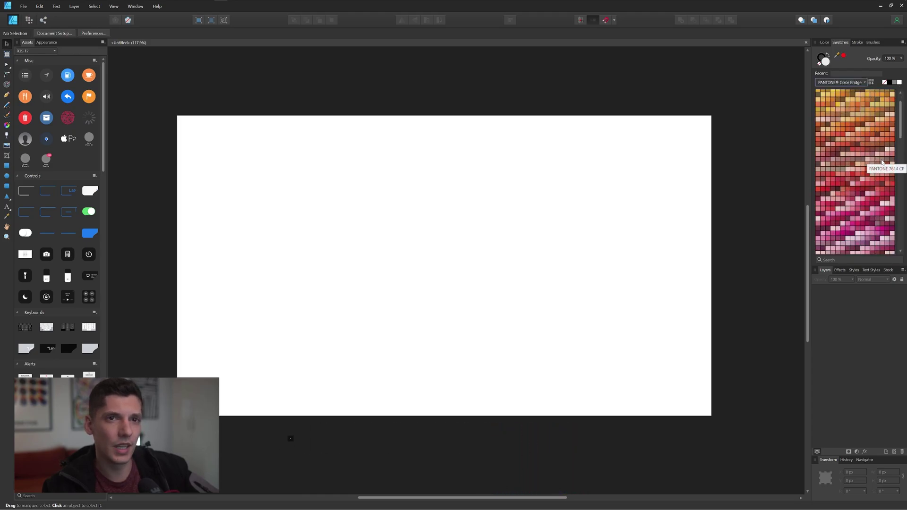
scroll(882, 162, down, 8)
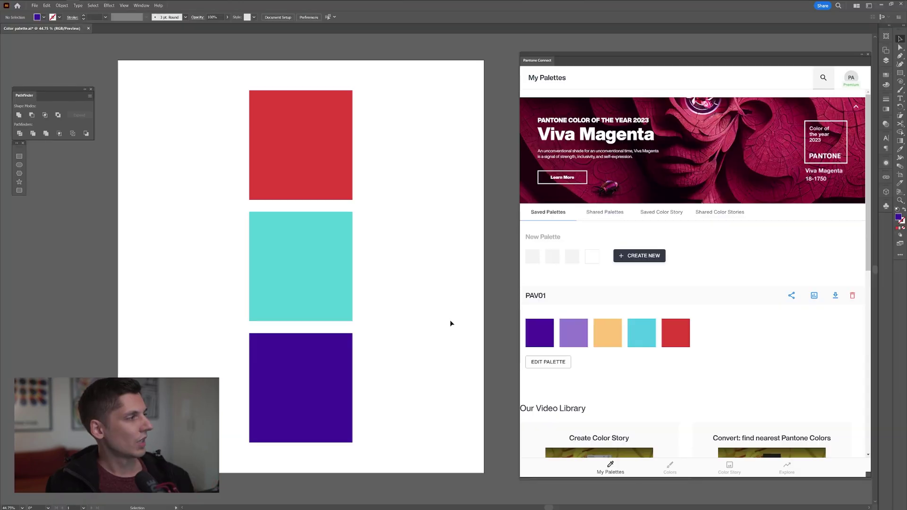
Step: Show the PAV01 purple swatch 2091 C full-panel in Pantone Connect
drag(415, 443, 180, 88)
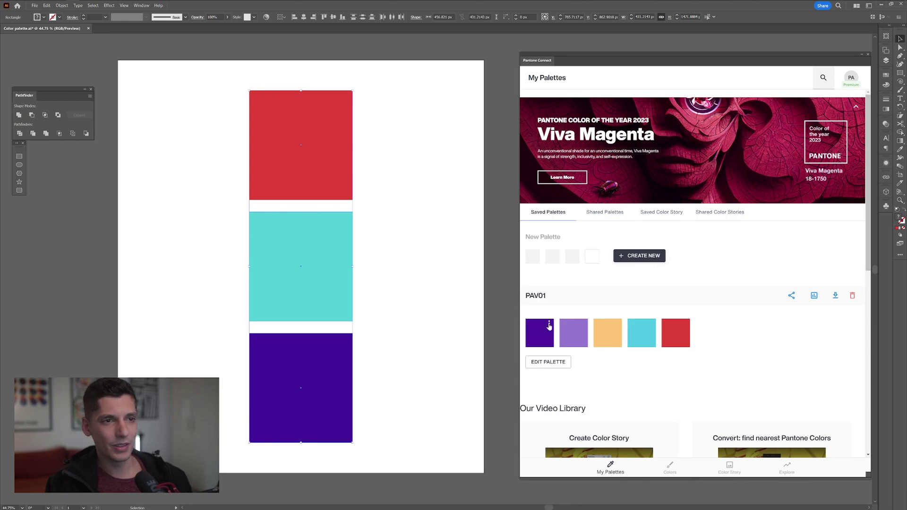
click(548, 325)
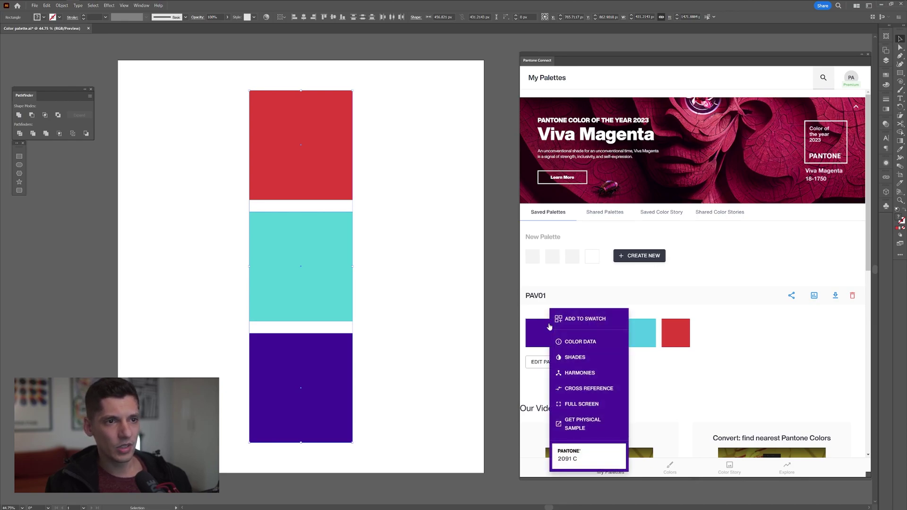
click(586, 405)
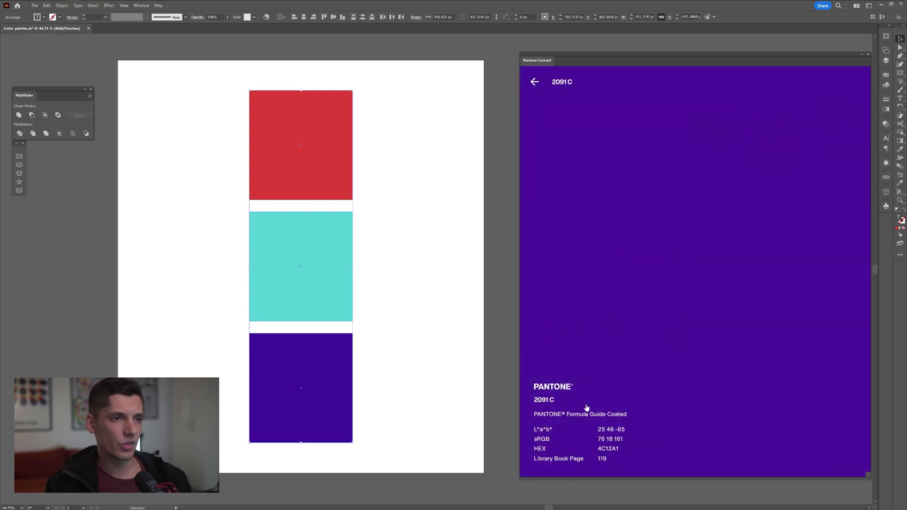
Step: Capture the 2091 C swatch, paste it beside the purple square, and zoom in to compare
key(super+shift+s)
drag(563, 208, 658, 321)
key(ctrl+v)
drag(448, 240, 409, 358)
click(330, 460)
scroll(330, 373, up, 6)
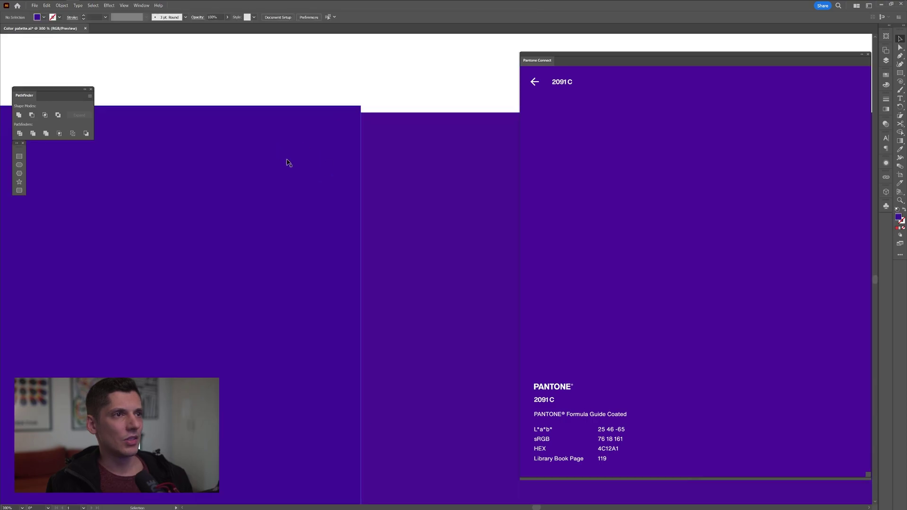
scroll(293, 166, right, 2)
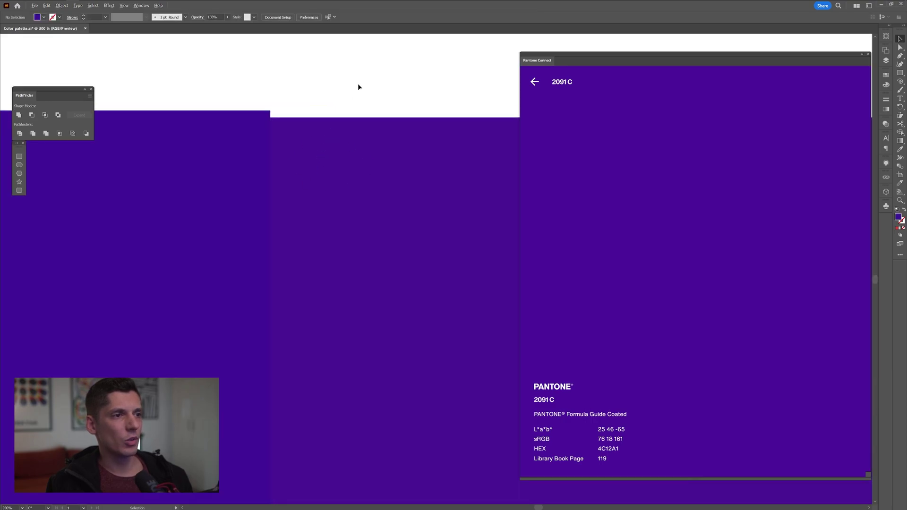
scroll(358, 85, down, 5)
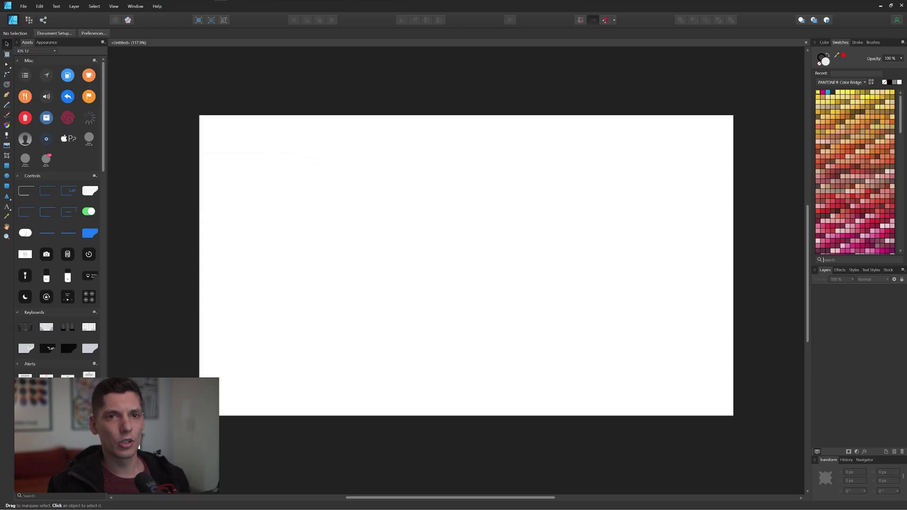
Step: Search swatches for 2091, draw a square, fill it with Pantone 2091, and select it
text(2091)
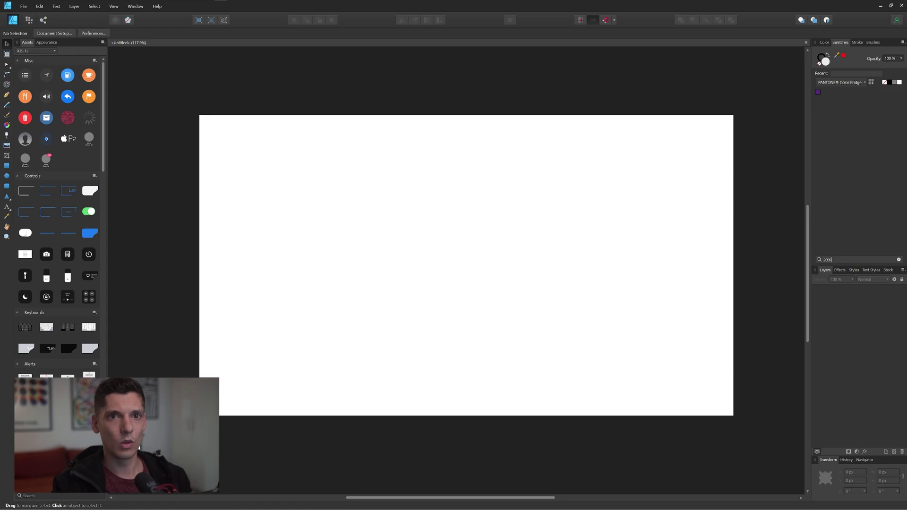
click(7, 165)
drag(399, 200, 515, 311)
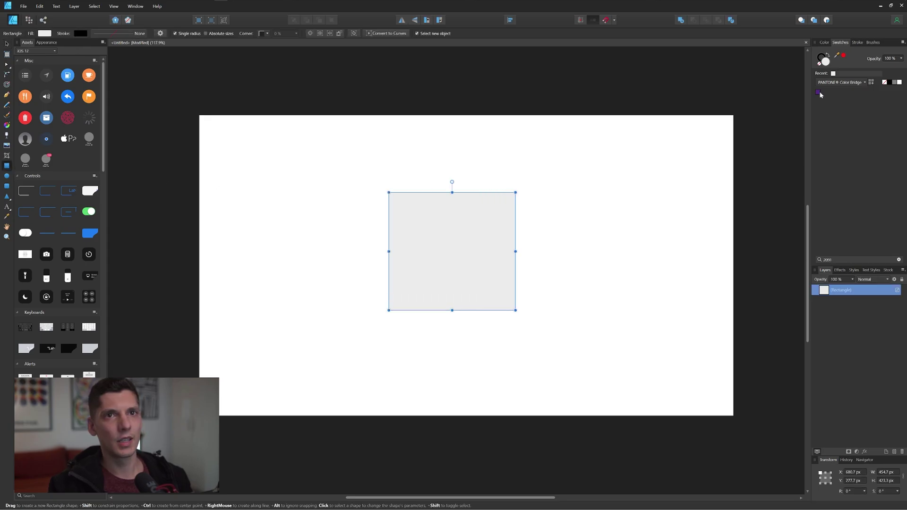
click(817, 92)
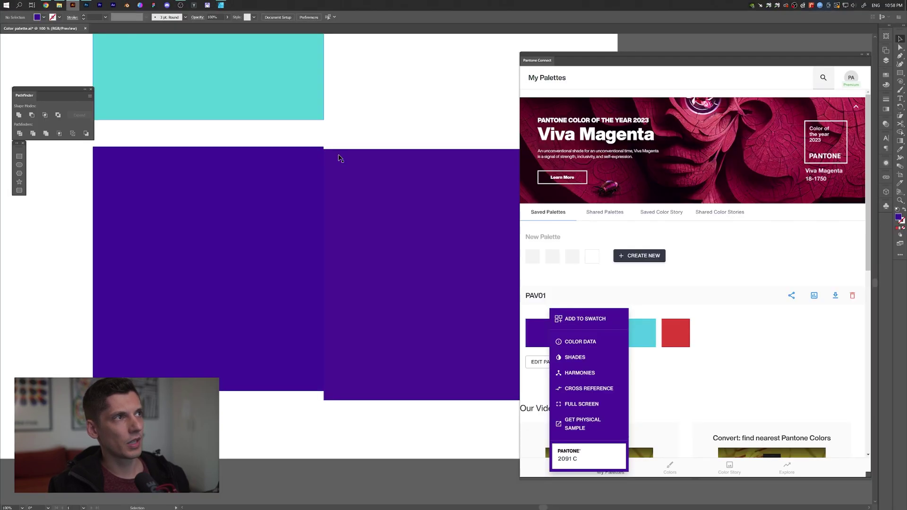
click(413, 182)
Step: Place Affinity's 2091 square below the purples, then inspect the RGB, Pantone Connect and Affinity squares
drag(413, 182, 298, 308)
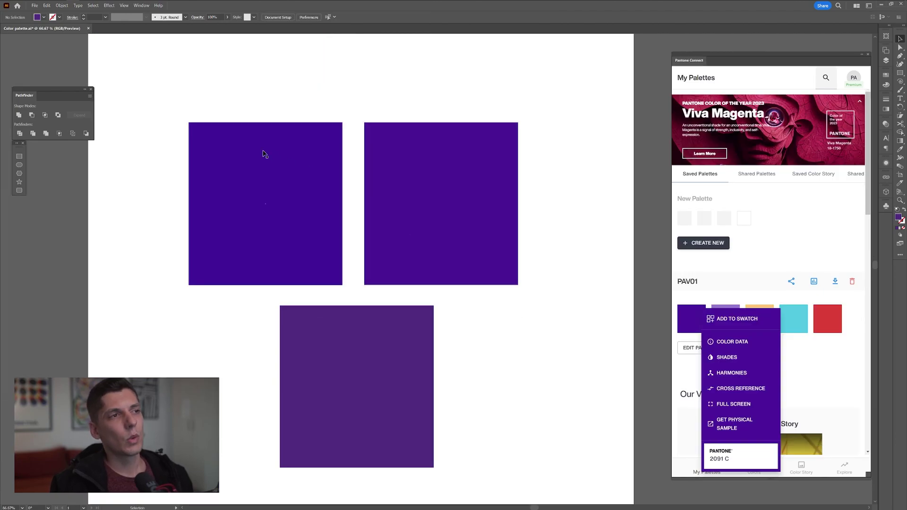
click(265, 154)
click(436, 150)
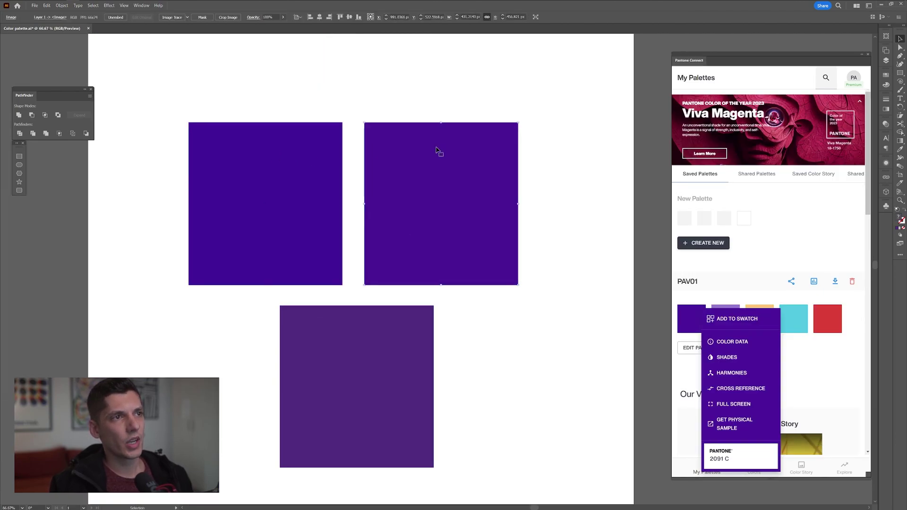
click(367, 352)
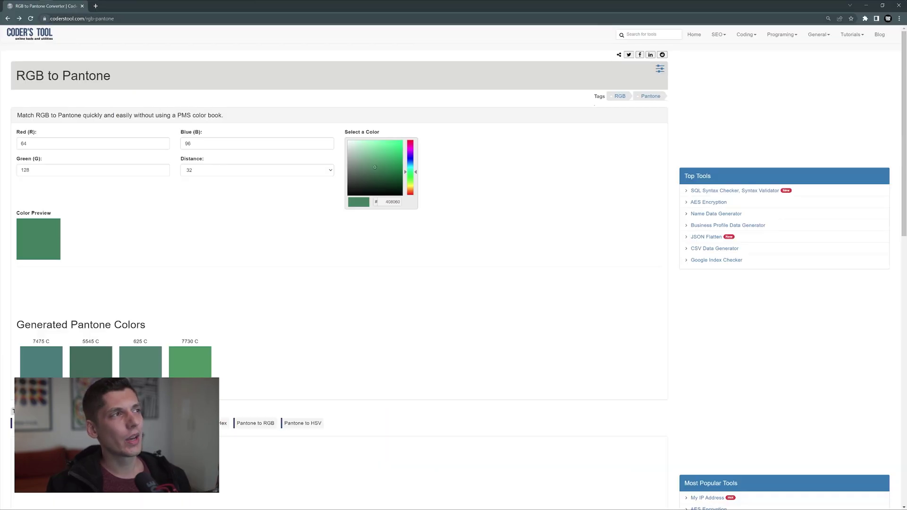
click(98, 21)
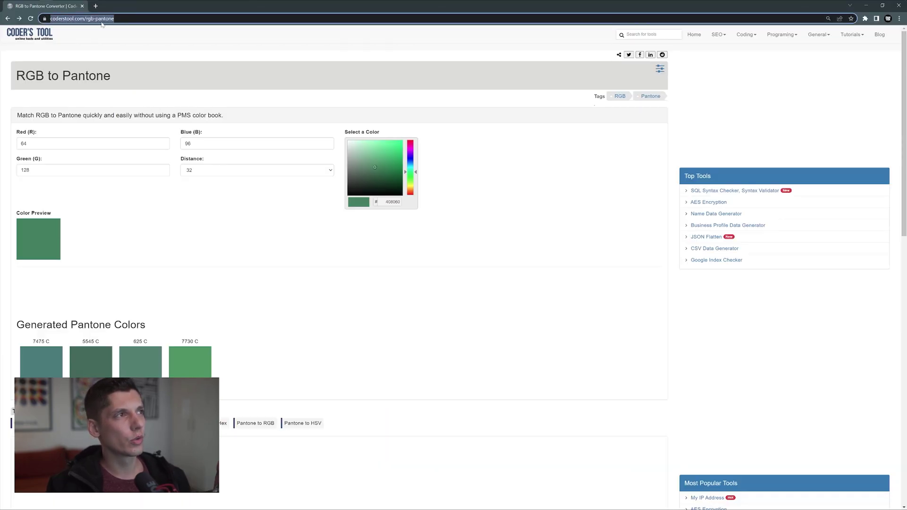
key(End)
drag(142, 19, 91, 19)
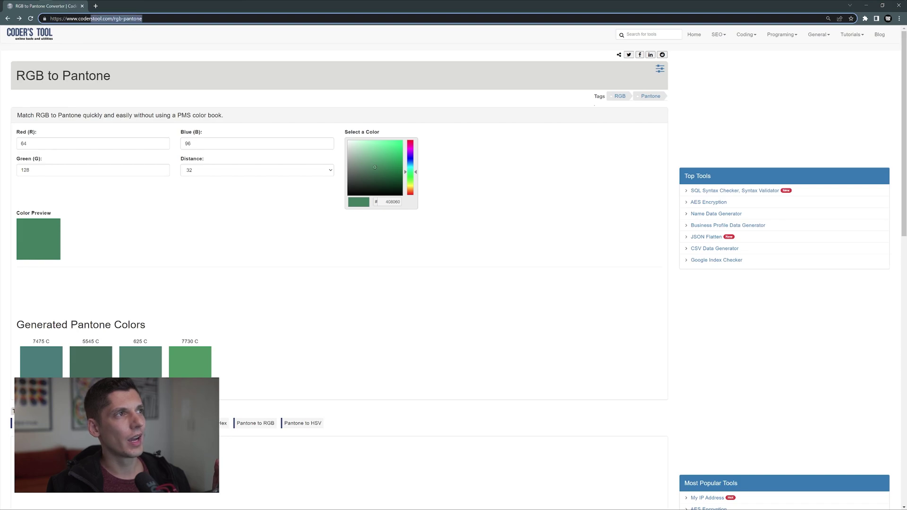
click(343, 301)
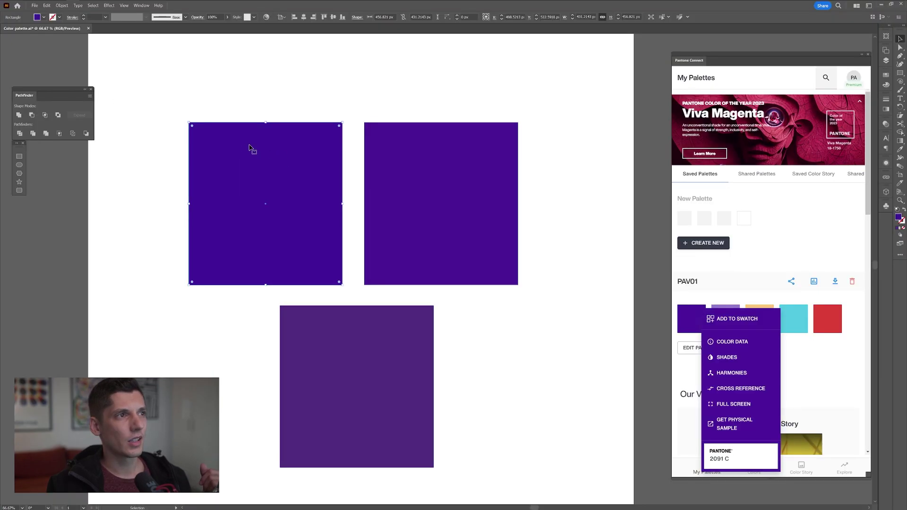
Step: Open the purple square's fill colour to copy its hex value 42129e
double_click(899, 218)
key(ctrl+c)
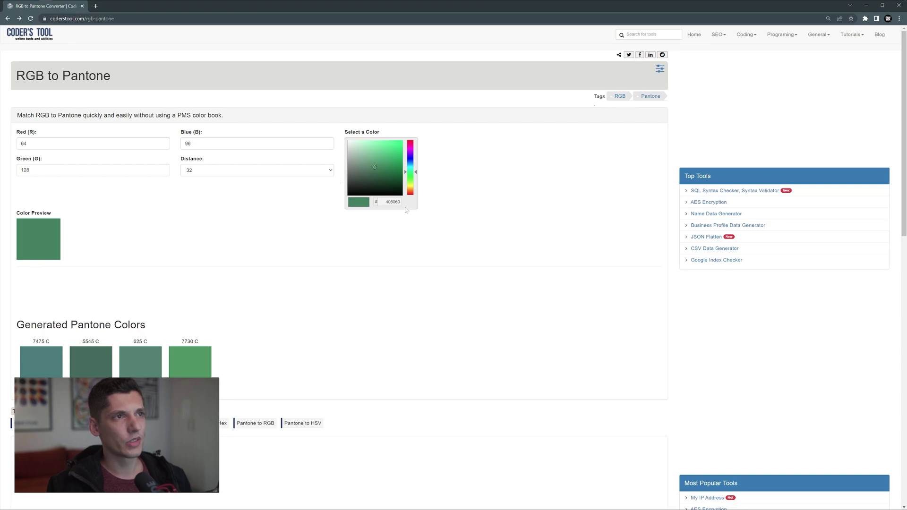
Step: Paste hex 42129e into the converter and generate its Pantone matches
double_click(386, 202)
key(ctrl+v)
key(Return)
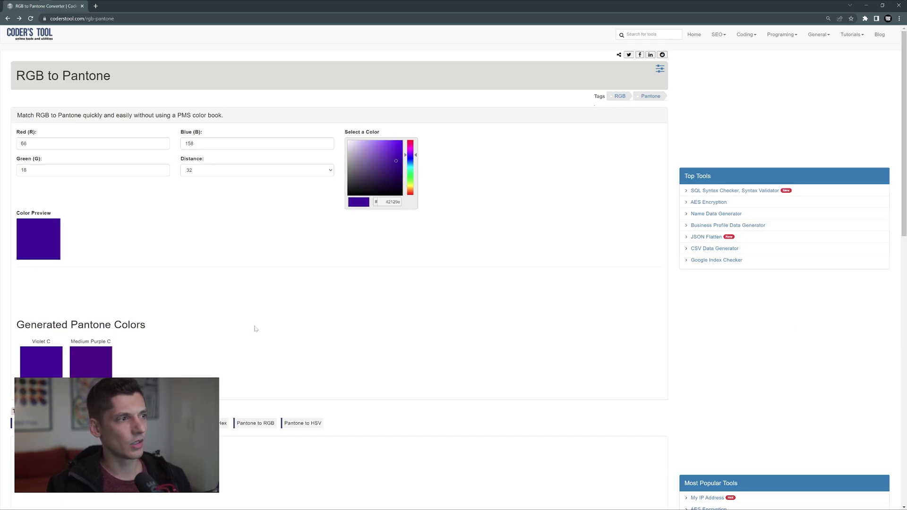
scroll(255, 327, down, 2)
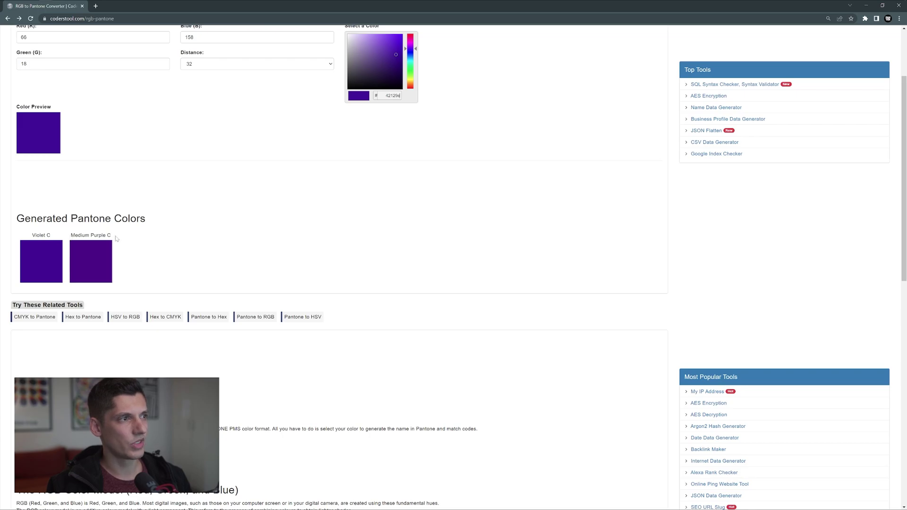
scroll(204, 167, up, 2)
Step: Widen the match distance to 48, then 64, to show more swatches
click(206, 170)
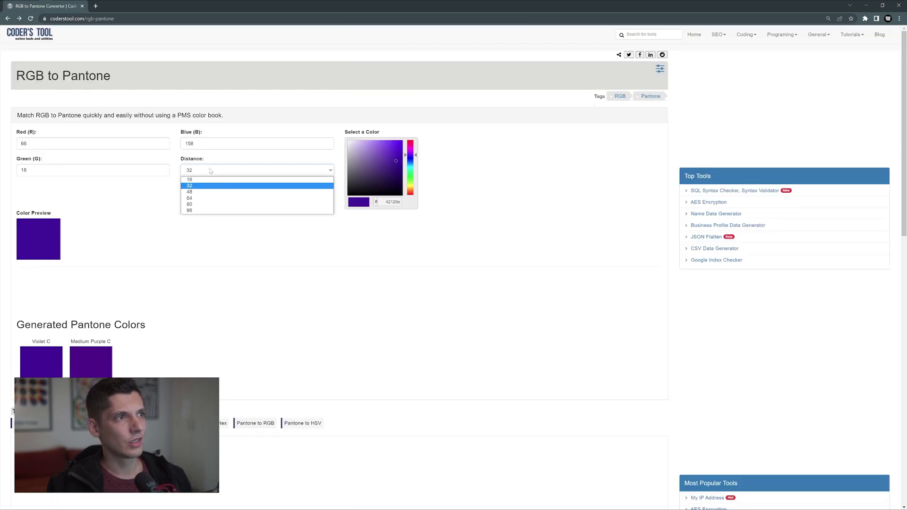
click(201, 193)
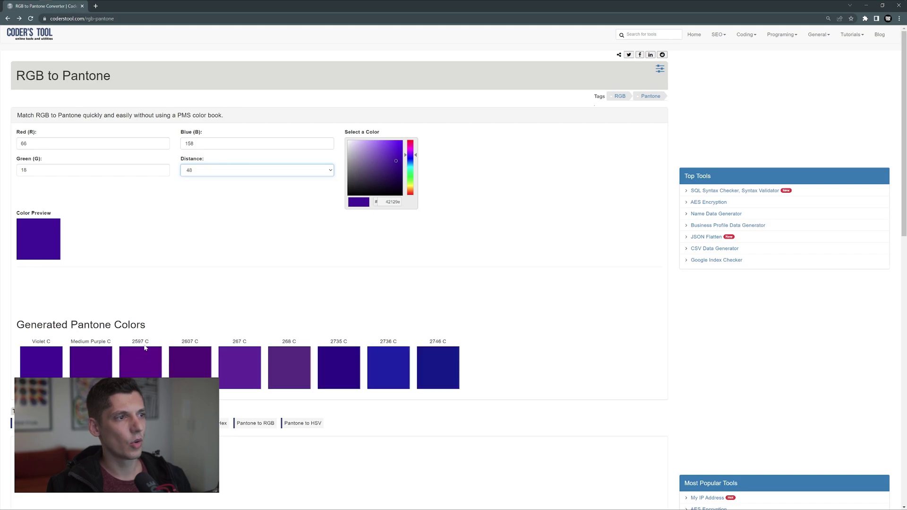
click(195, 171)
click(196, 198)
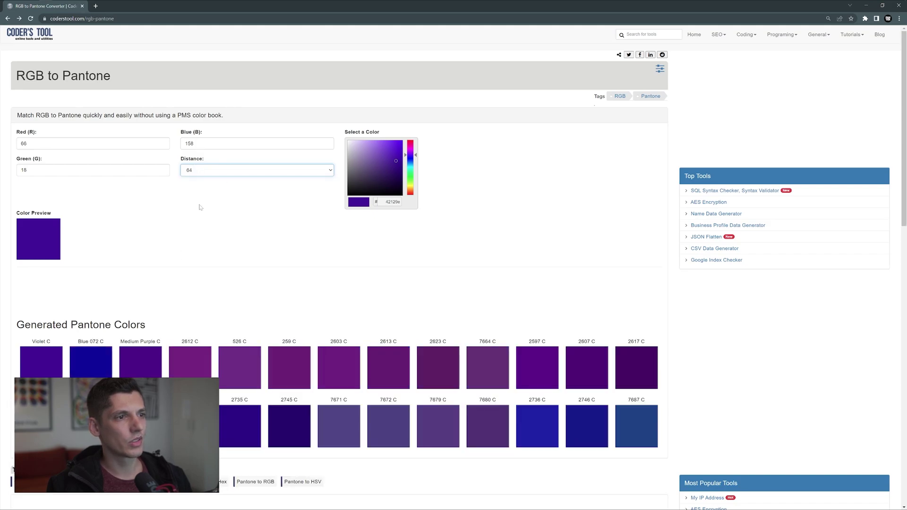
scroll(257, 249, down, 1)
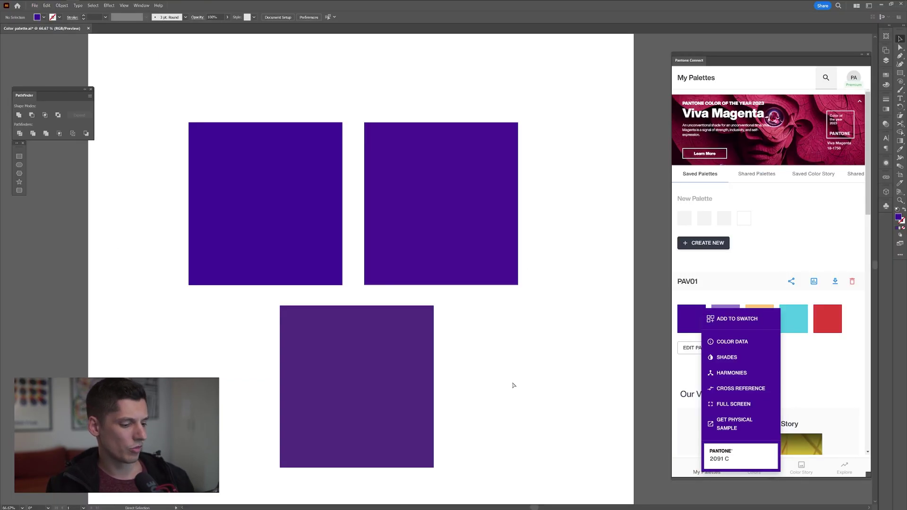
Step: Paste the copied Pantone swatch, enlarge it to square size above the squares, and view Pantone 2091 C shades
key(ctrl+v)
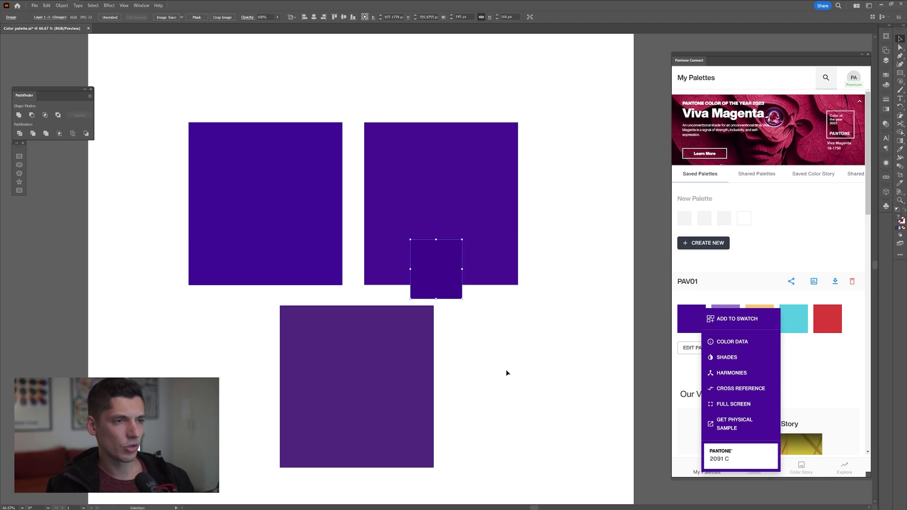
drag(464, 301, 565, 401)
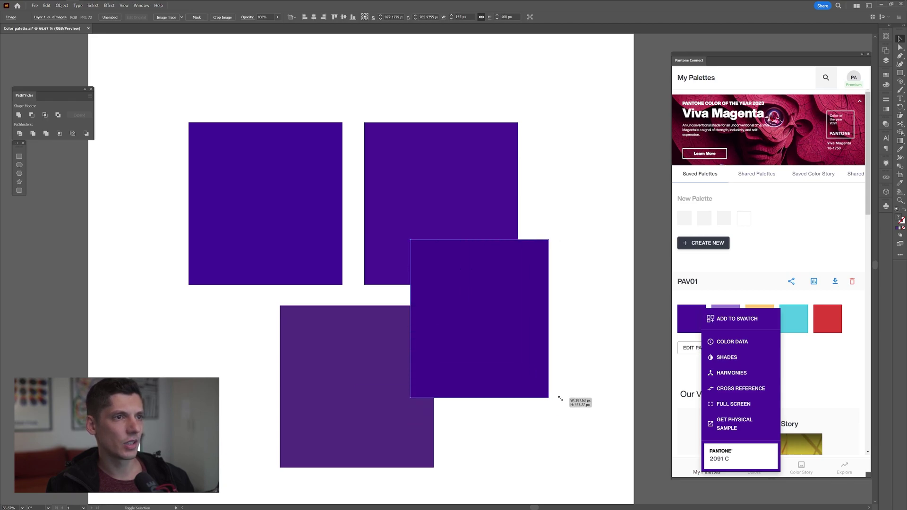
drag(493, 321, 373, 123)
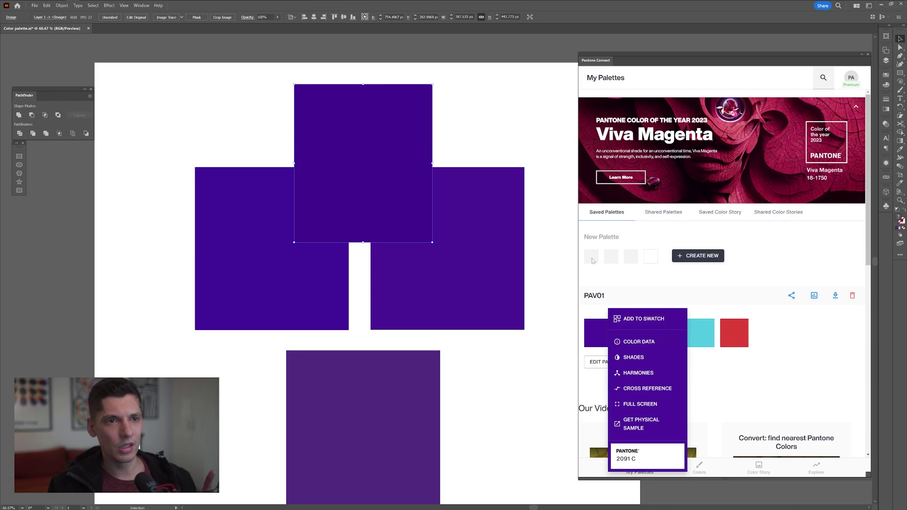
click(633, 357)
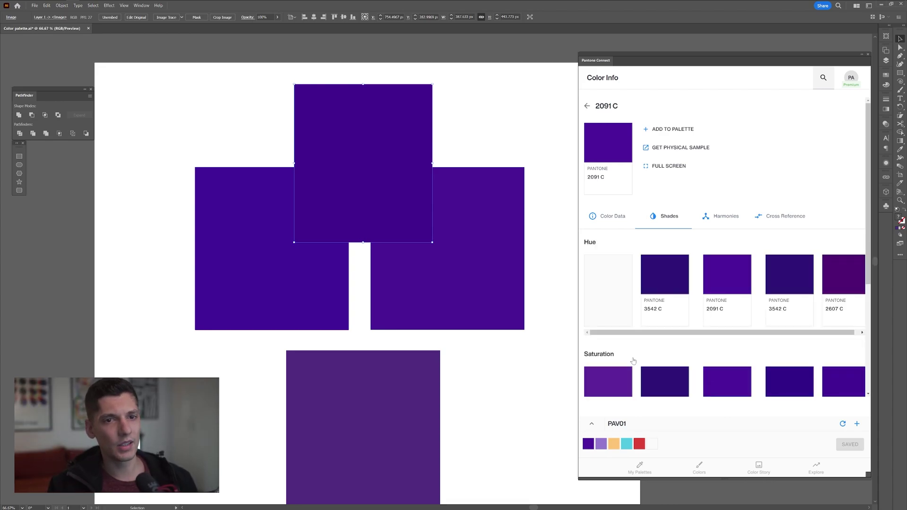
scroll(633, 361, down, 3)
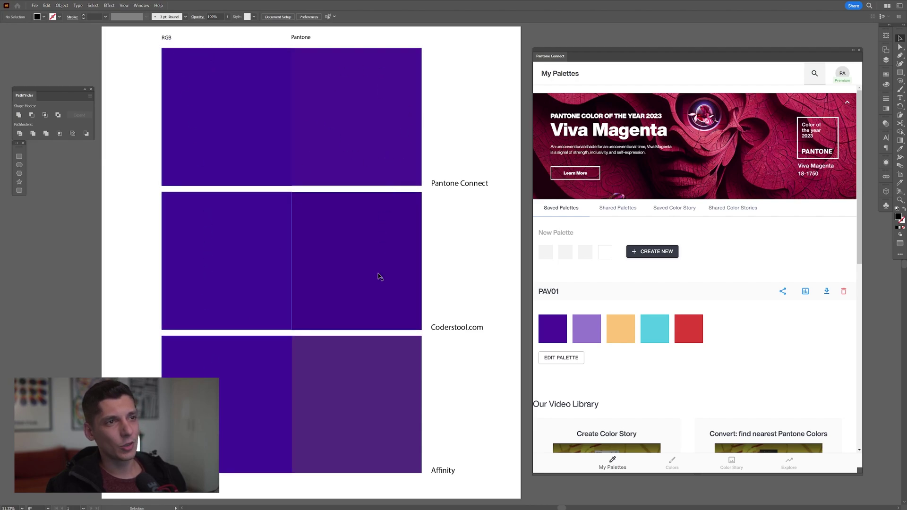
click(441, 329)
click(457, 395)
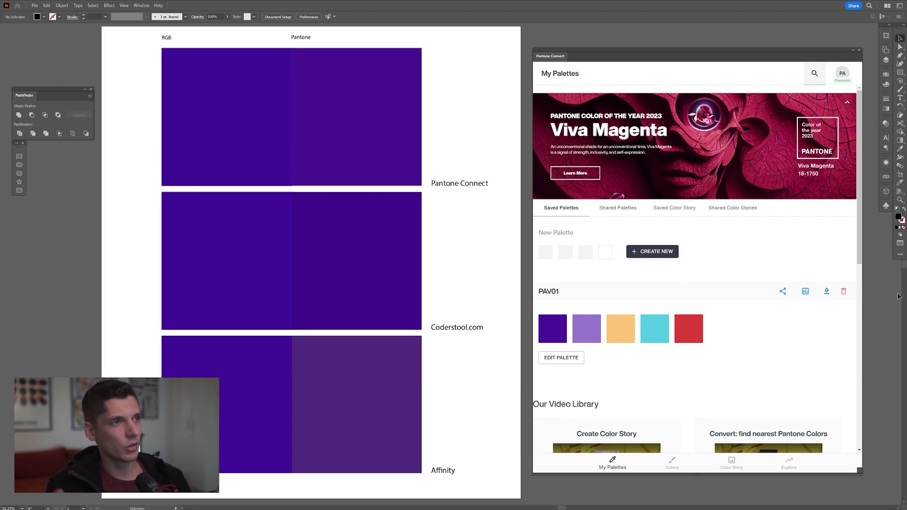
scroll(310, 259, right, 1)
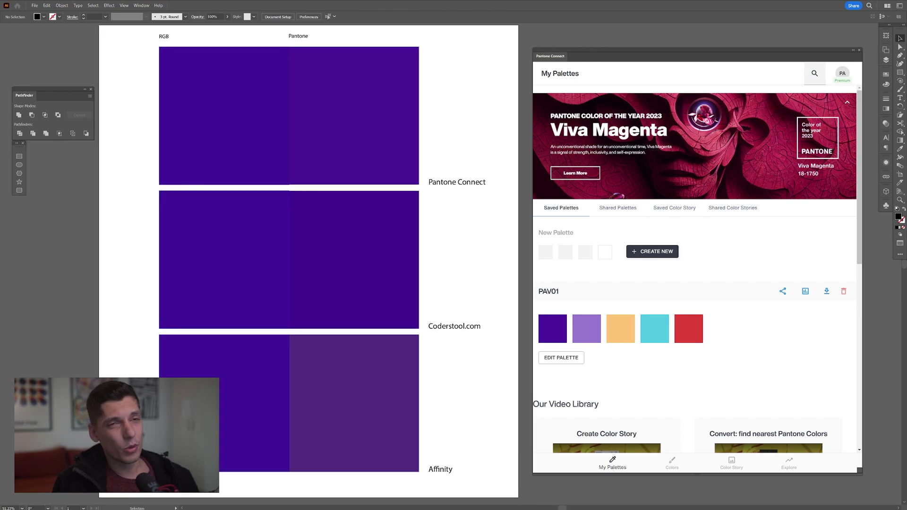